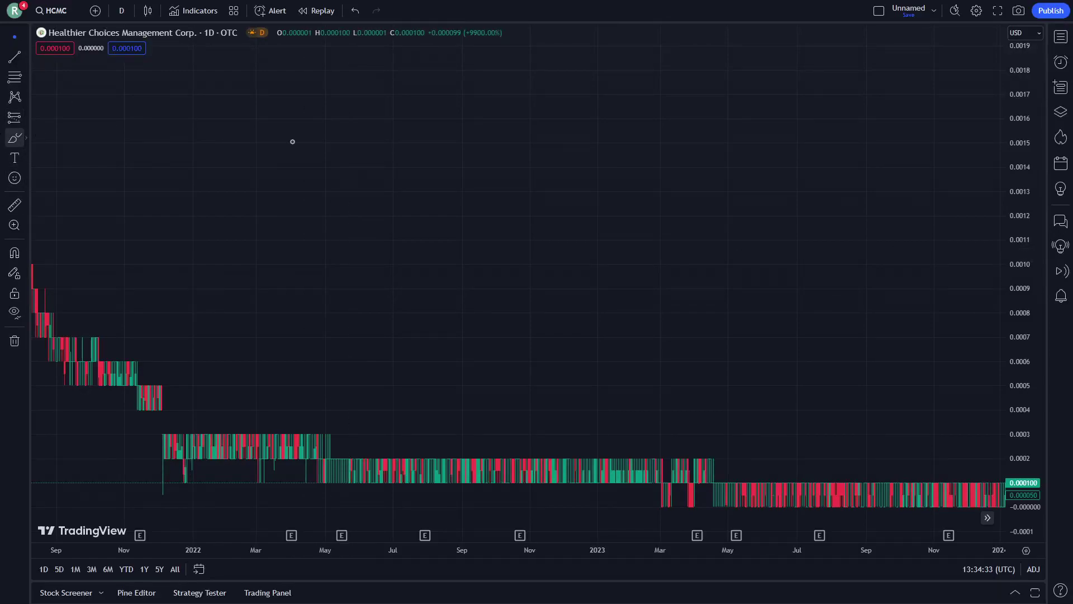
- Brush-write 'HCMC 18 Jan' on the chart and underline the date
{"action": "mouse_move", "coordinate": [323, 205]}
{"action": "left_mouse_down"}
{"action": "mouse_move", "coordinate": [326, 273]}
{"action": "mouse_move", "coordinate": [394, 252]}
{"action": "mouse_move", "coordinate": [526, 245]}
{"action": "left_mouse_up"}
{"action": "left_click_drag", "start_coordinate": [575, 203], "coordinate": [628, 261]}
{"action": "left_click_drag", "start_coordinate": [435, 335], "coordinate": [436, 371]}
{"action": "left_click_drag", "start_coordinate": [449, 317], "coordinate": [460, 369]}
{"action": "left_click_drag", "start_coordinate": [558, 302], "coordinate": [549, 352]}
{"action": "left_click_drag", "start_coordinate": [591, 318], "coordinate": [680, 343]}
{"action": "left_click_drag", "start_coordinate": [493, 403], "coordinate": [592, 408]}
{"action": "left_click", "coordinate": [15, 36]}
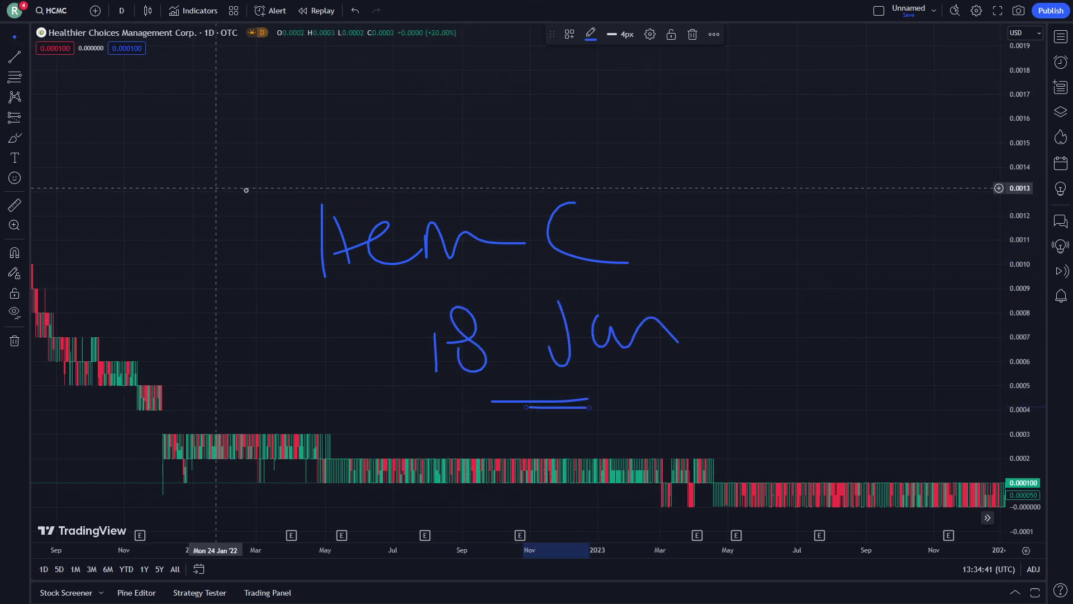
{"action": "scroll", "coordinate": [251, 210], "scroll_direction": "up", "scroll_amount": 3}
- Pan to the latest candles and brush a downward arrow, circle, rising curve and short line
{"action": "left_click_drag", "start_coordinate": [277, 160], "coordinate": [370, 182]}
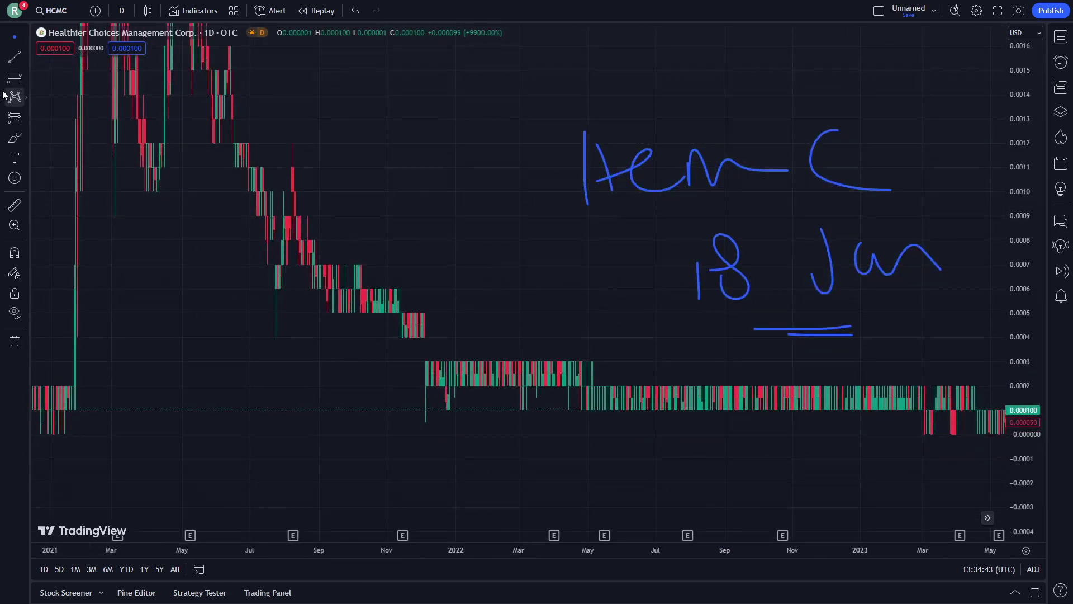
{"action": "left_click_drag", "start_coordinate": [671, 155], "coordinate": [26, 185]}
{"action": "left_click", "coordinate": [14, 137]}
{"action": "mouse_move", "coordinate": [557, 361]}
{"action": "left_mouse_down"}
{"action": "mouse_move", "coordinate": [659, 343]}
{"action": "mouse_move", "coordinate": [725, 294]}
{"action": "left_mouse_up"}
{"action": "left_click_drag", "start_coordinate": [550, 191], "coordinate": [639, 281]}
{"action": "left_click_drag", "start_coordinate": [587, 344], "coordinate": [578, 392]}
{"action": "left_click_drag", "start_coordinate": [504, 395], "coordinate": [628, 391]}
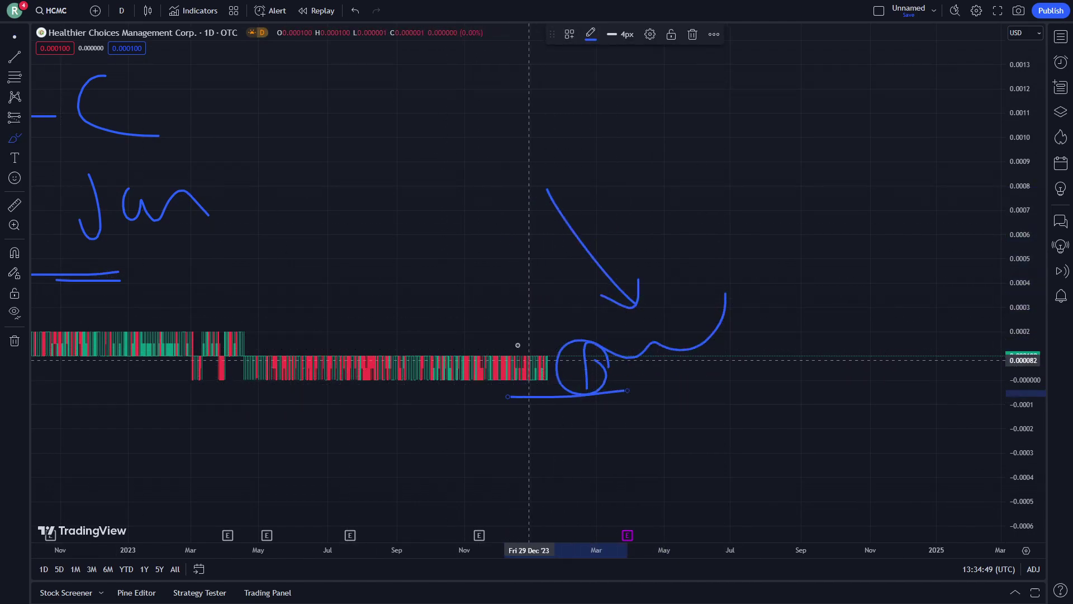
- Choose a crosshair style and pan the chart toward earlier HCMC history
{"action": "left_click", "coordinate": [15, 36]}
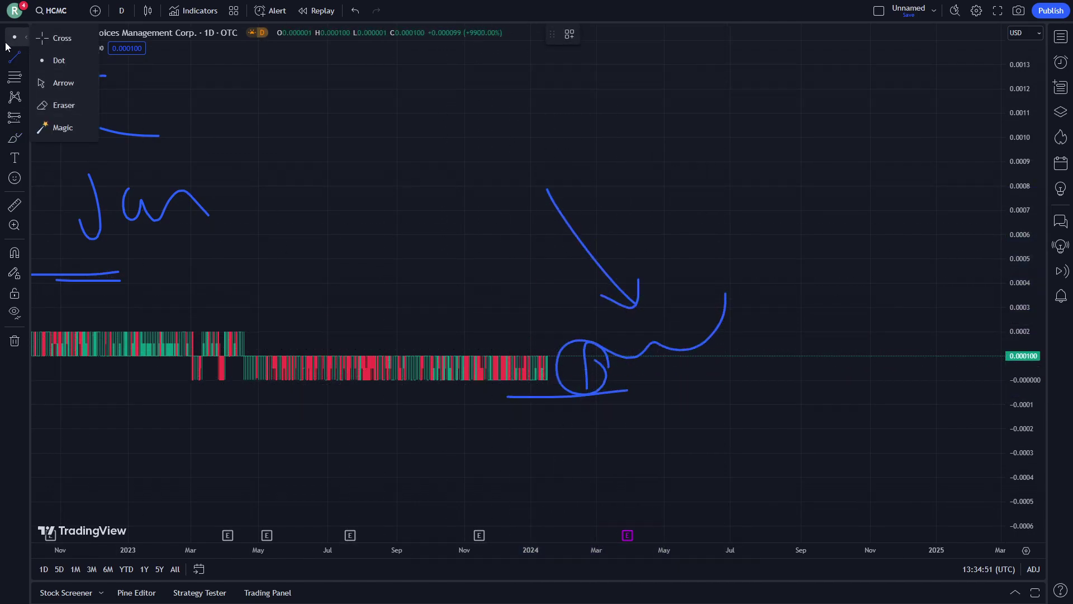
{"action": "left_click", "coordinate": [50, 40]}
{"action": "mouse_move", "coordinate": [309, 127]}
{"action": "left_mouse_down"}
{"action": "mouse_move", "coordinate": [444, 152]}
{"action": "mouse_move", "coordinate": [897, 168]}
{"action": "left_mouse_up"}
{"action": "right_click", "coordinate": [386, 143]}
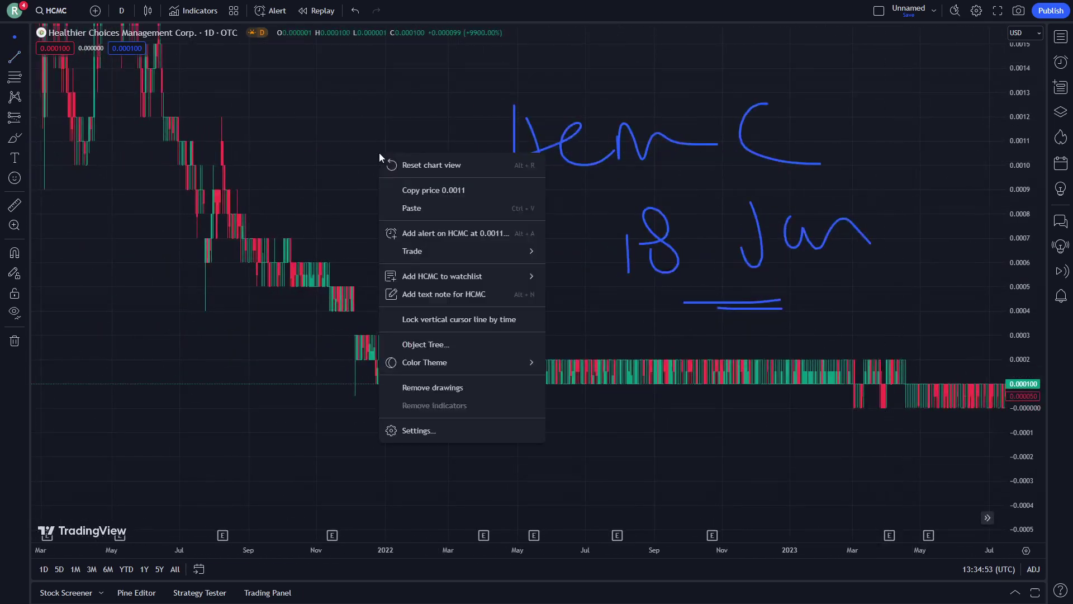
- Bring the 'HCMC 18 Jan' note back to centre and show the watchlist sidebar
{"action": "mouse_move", "coordinate": [252, 152]}
{"action": "left_mouse_down"}
{"action": "mouse_move", "coordinate": [460, 164]}
{"action": "mouse_move", "coordinate": [671, 243]}
{"action": "left_mouse_up"}
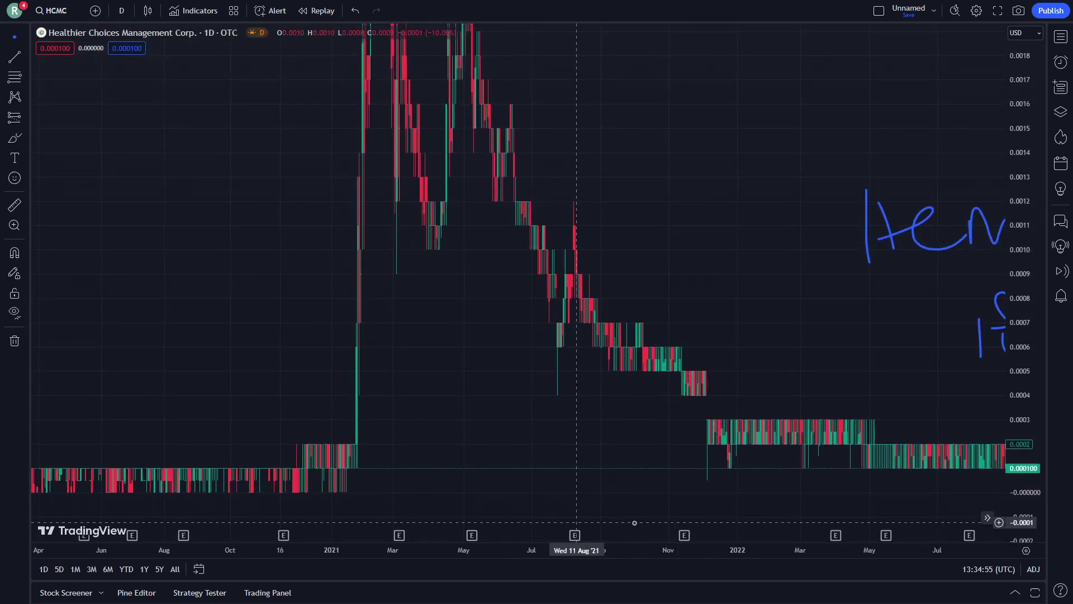
{"action": "left_click_drag", "start_coordinate": [922, 252], "coordinate": [503, 252]}
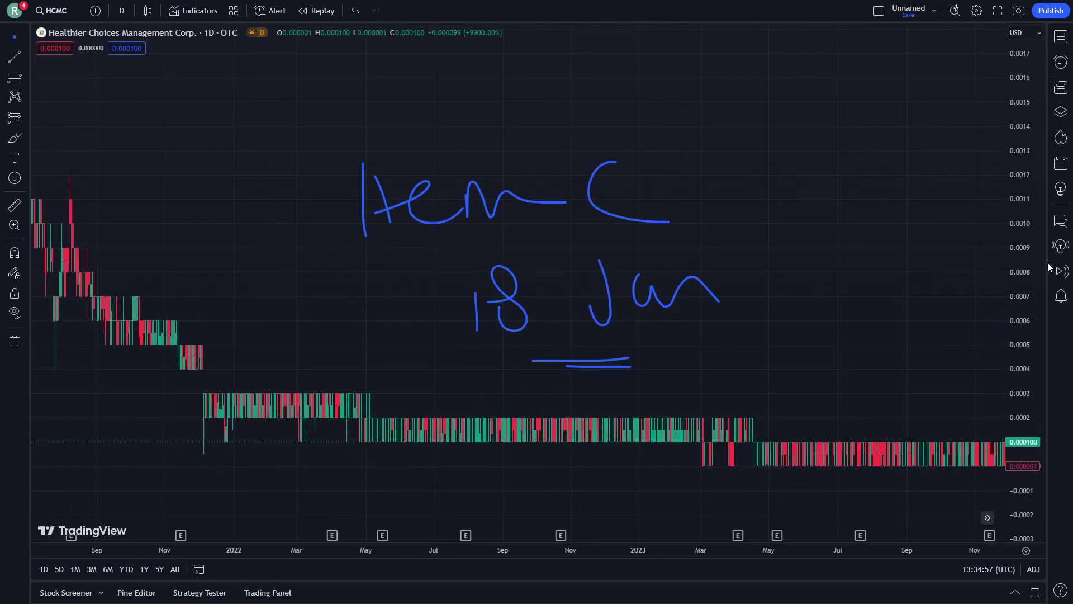
{"action": "left_click", "coordinate": [1061, 37]}
- Review HCMC news headlines, pan to the arrow and circle, then collapse the sidebar
{"action": "left_click", "coordinate": [708, 405]}
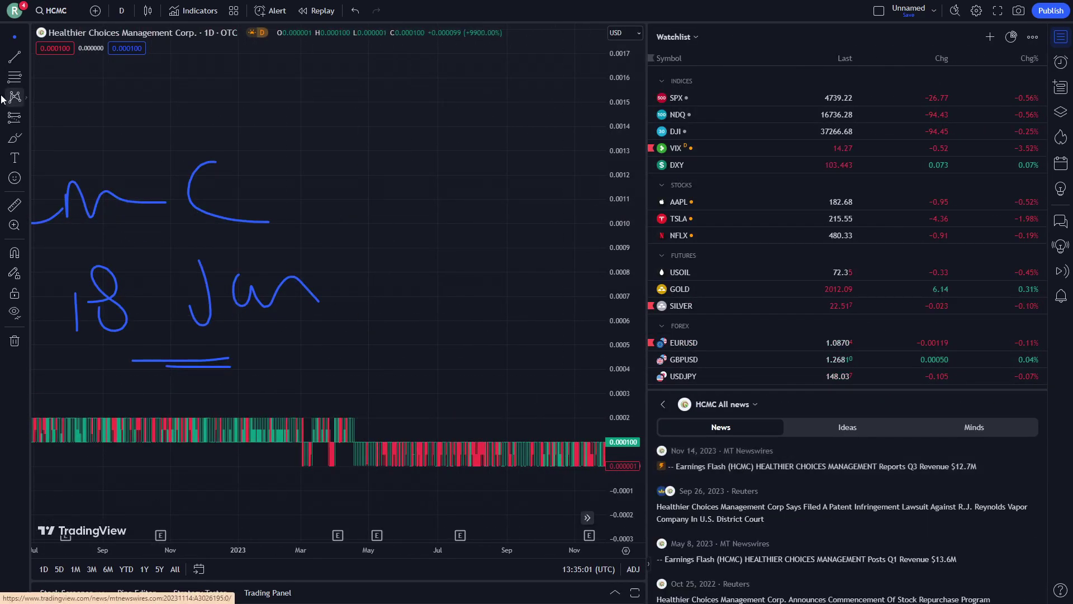
{"action": "mouse_move", "coordinate": [545, 277]}
{"action": "left_mouse_down"}
{"action": "mouse_move", "coordinate": [383, 277]}
{"action": "mouse_move", "coordinate": [243, 255]}
{"action": "left_mouse_up"}
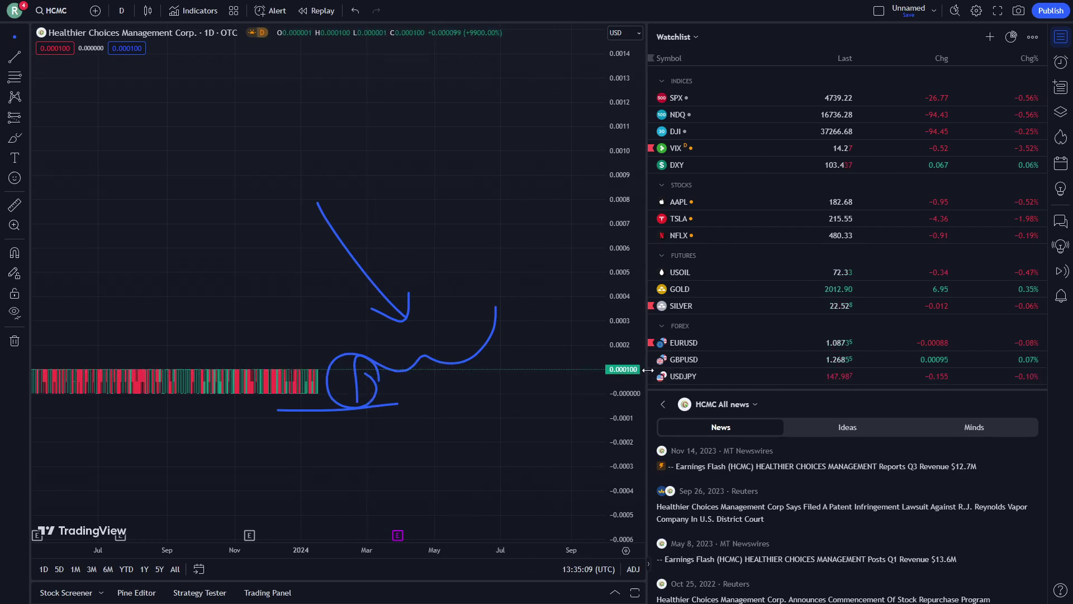
{"action": "left_click_drag", "start_coordinate": [646, 379], "coordinate": [1072, 348]}
{"action": "left_click_drag", "start_coordinate": [889, 547], "coordinate": [771, 545]}
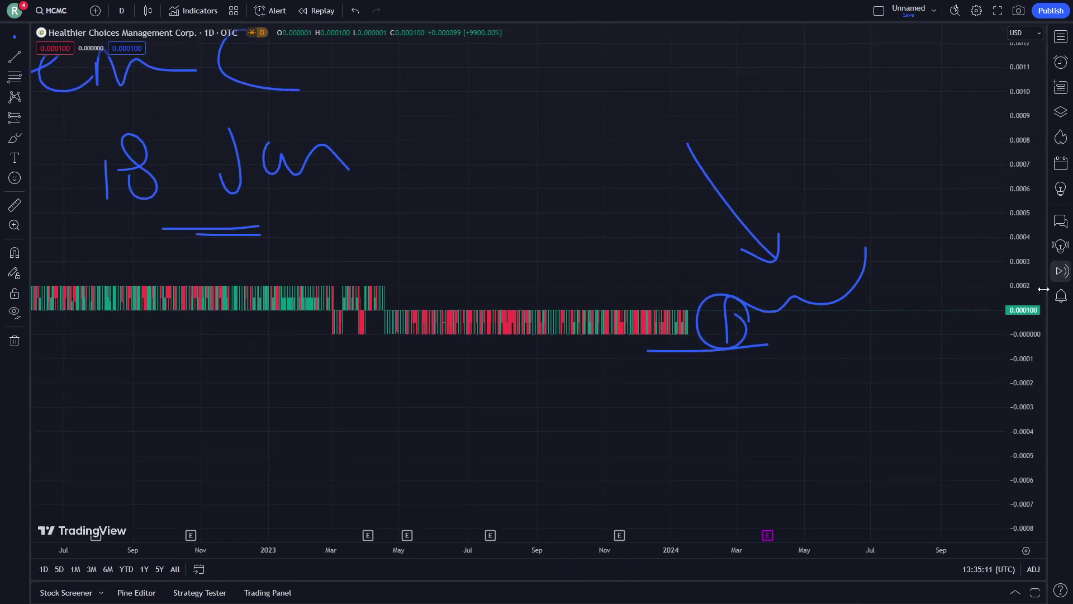
{"action": "scroll", "coordinate": [625, 410], "scroll_direction": "up", "scroll_amount": 10}
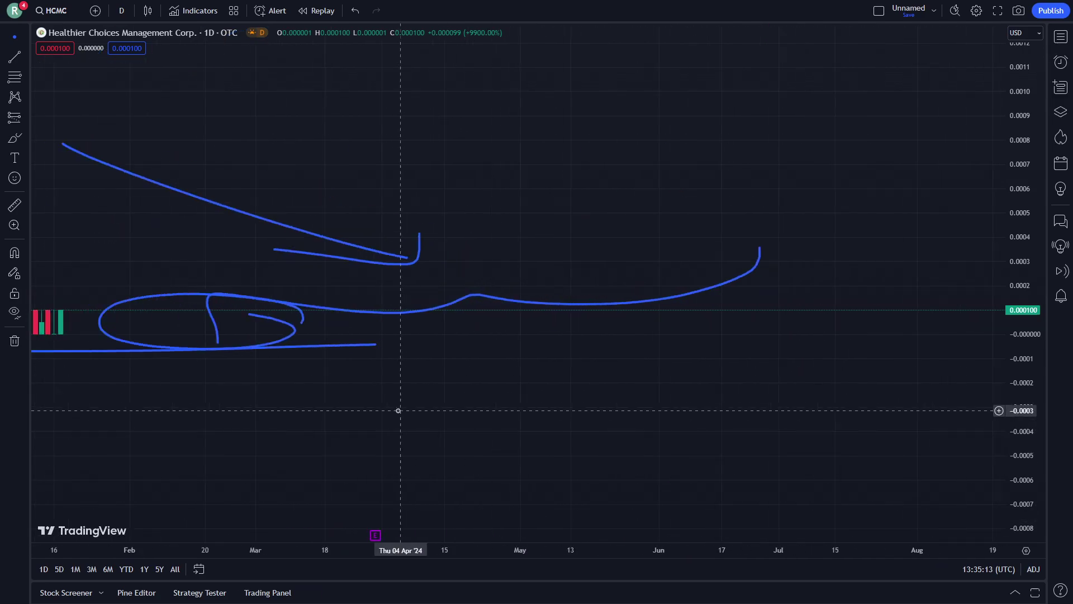
{"action": "key", "text": "Left"}
{"action": "key", "text": "Left"}
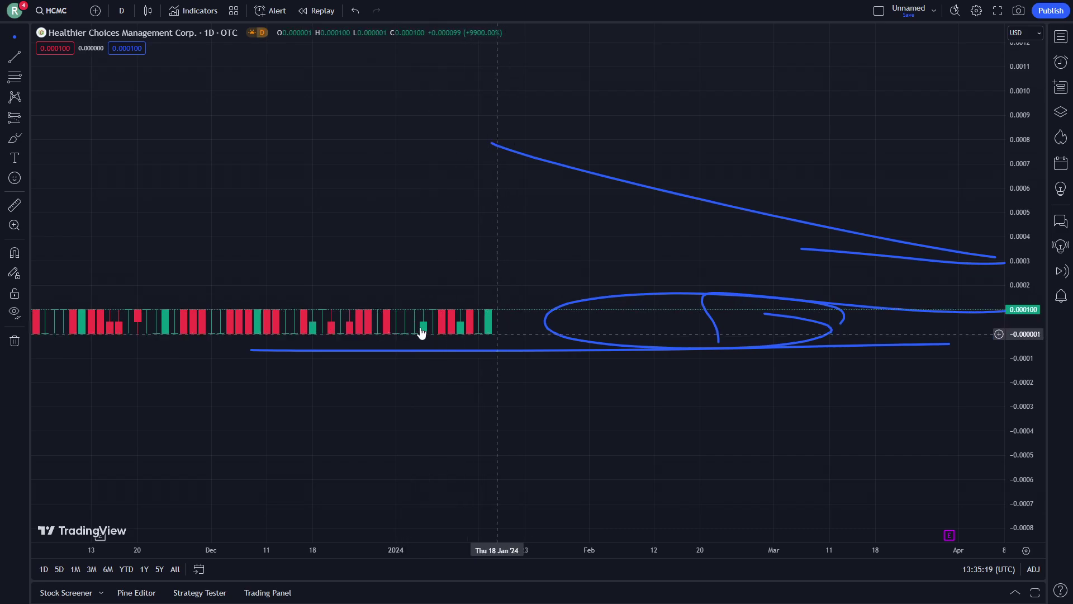
{"action": "left_click_drag", "start_coordinate": [422, 334], "coordinate": [970, 285]}
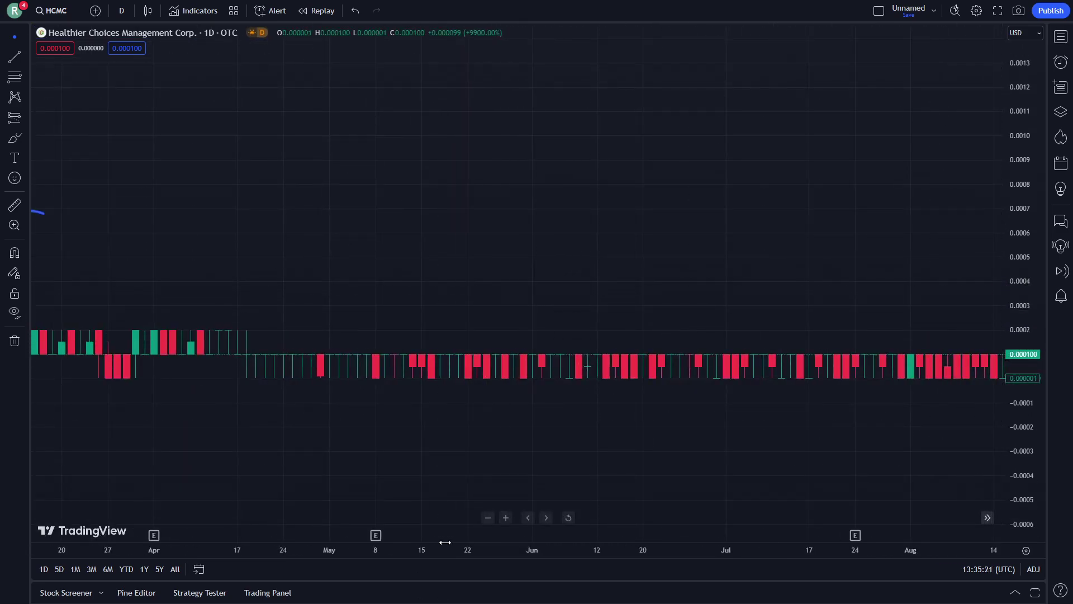
{"action": "scroll", "coordinate": [444, 543], "scroll_direction": "down", "scroll_amount": 5}
{"action": "scroll", "coordinate": [445, 503], "scroll_direction": "down", "scroll_amount": 5}
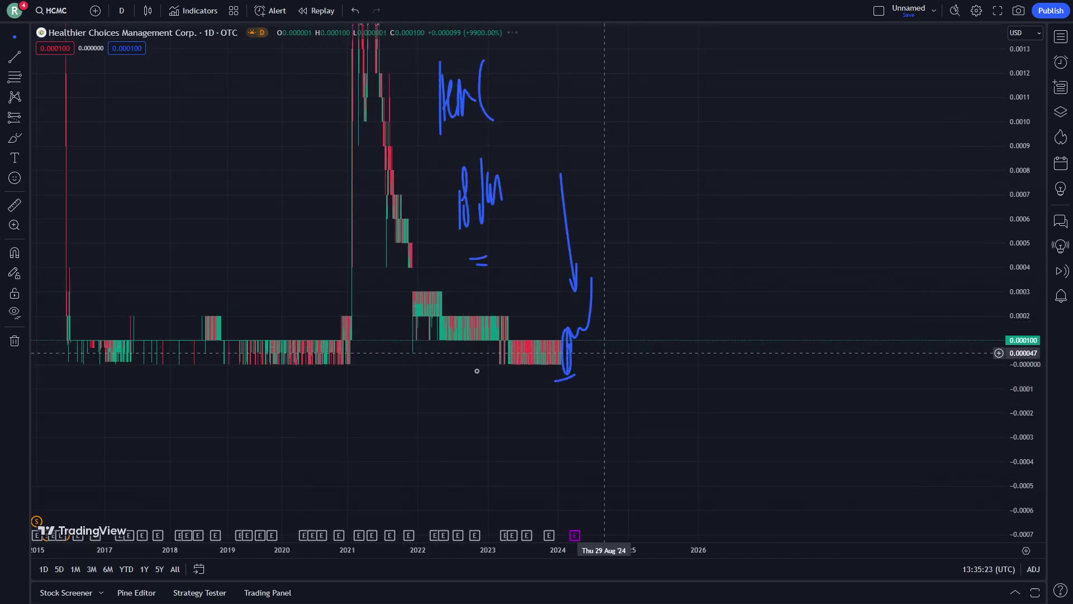
{"action": "left_click_drag", "start_coordinate": [478, 371], "coordinate": [674, 368]}
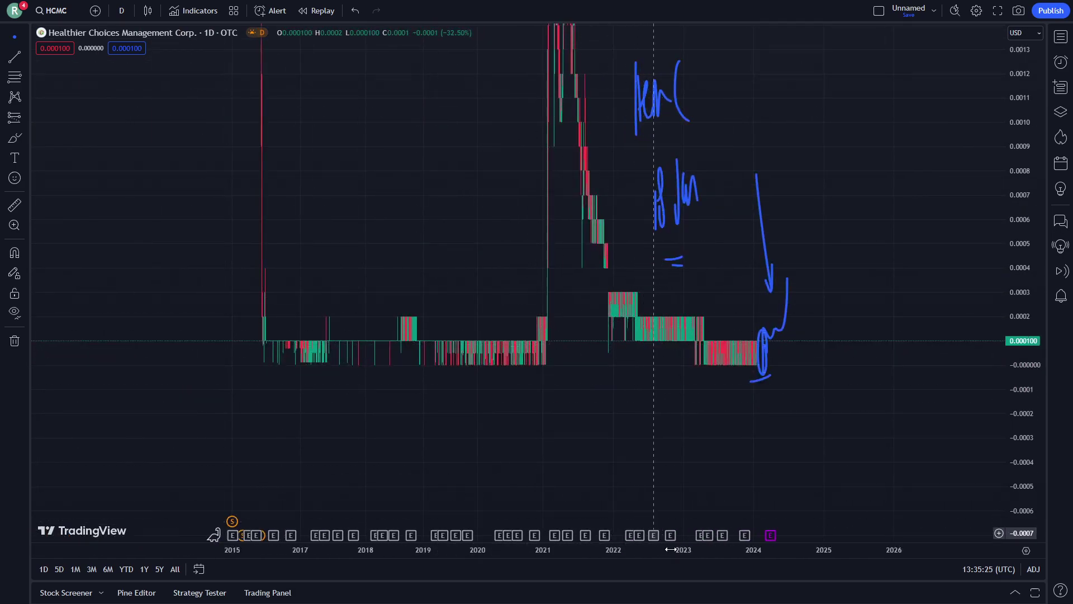
{"action": "scroll", "coordinate": [662, 551], "scroll_direction": "up", "scroll_amount": 8}
{"action": "scroll", "coordinate": [503, 537], "scroll_direction": "down", "scroll_amount": 3}
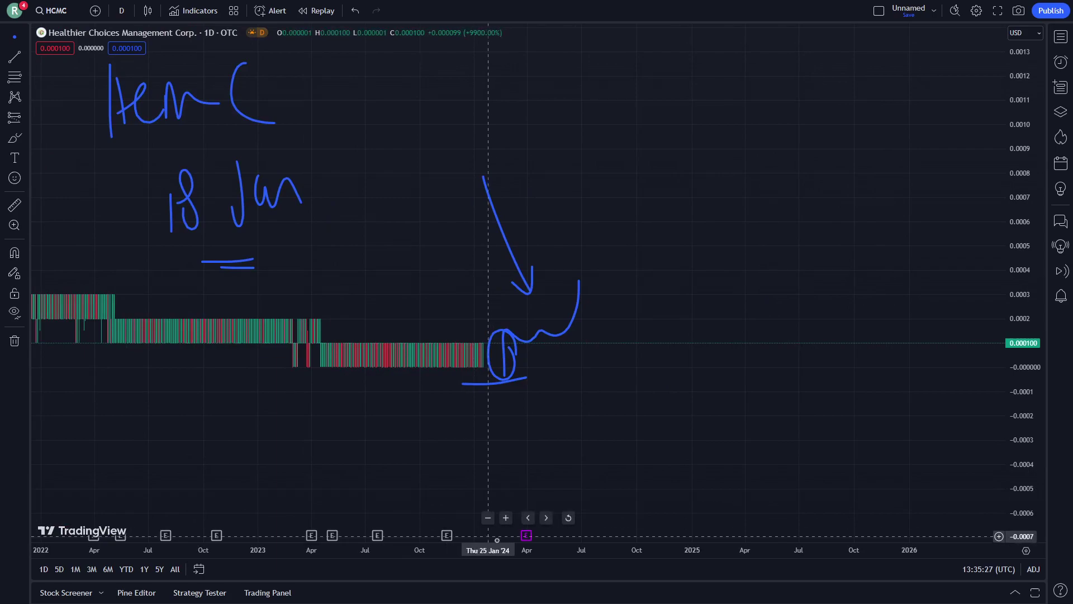
{"action": "scroll", "coordinate": [503, 536], "scroll_direction": "up", "scroll_amount": 3}
{"action": "left_click_drag", "start_coordinate": [167, 352], "coordinate": [449, 334]}
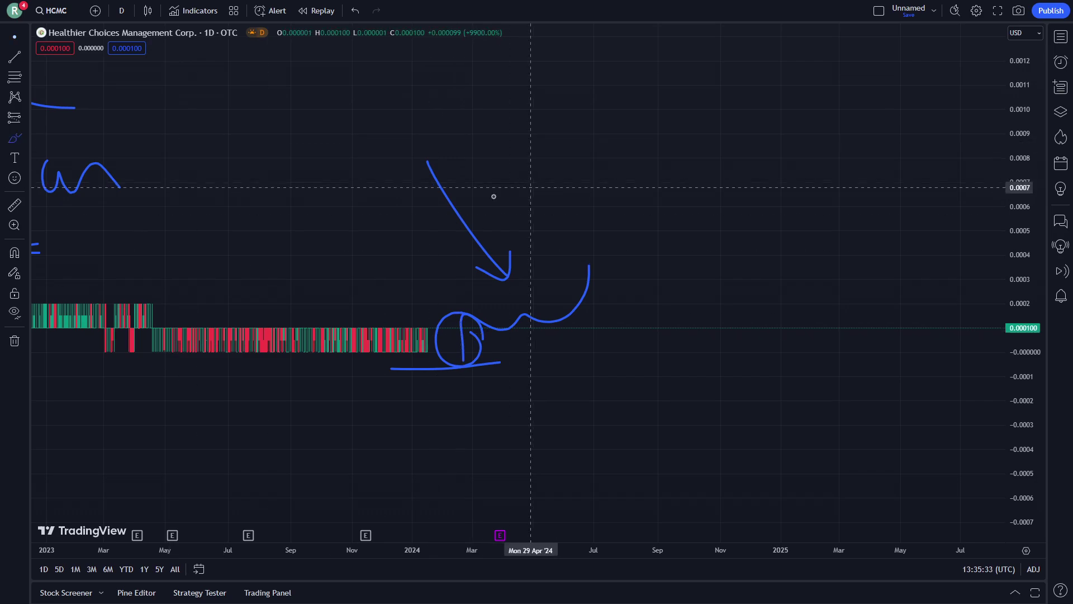
- Brush a second arc, then open the HCMC Q3 Revenue Earnings Flash article from News
{"action": "left_click_drag", "start_coordinate": [436, 172], "coordinate": [503, 216]}
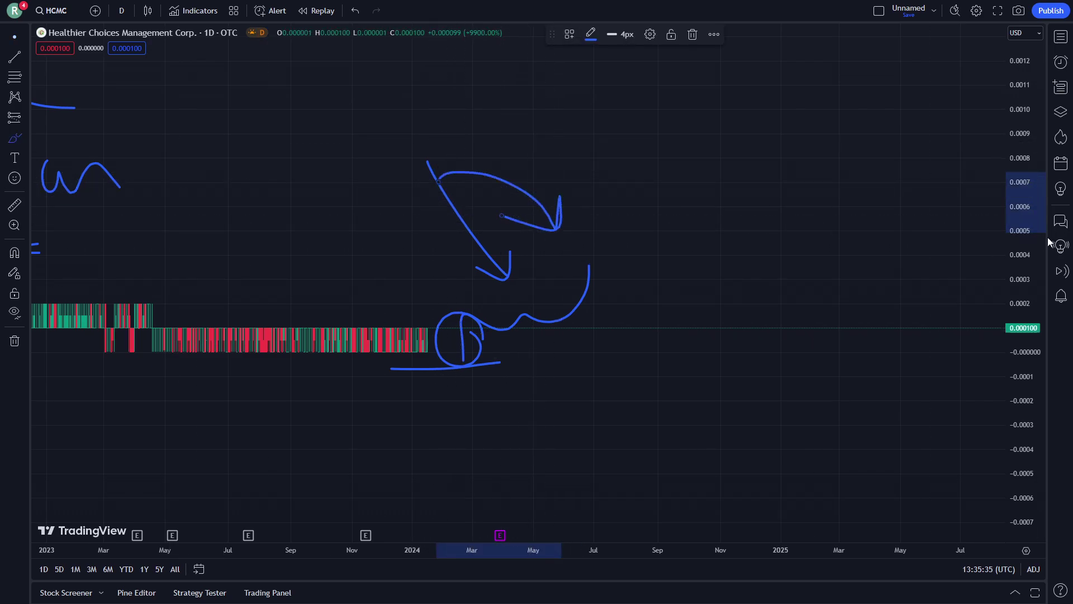
{"action": "left_click_drag", "start_coordinate": [1046, 239], "coordinate": [734, 251]}
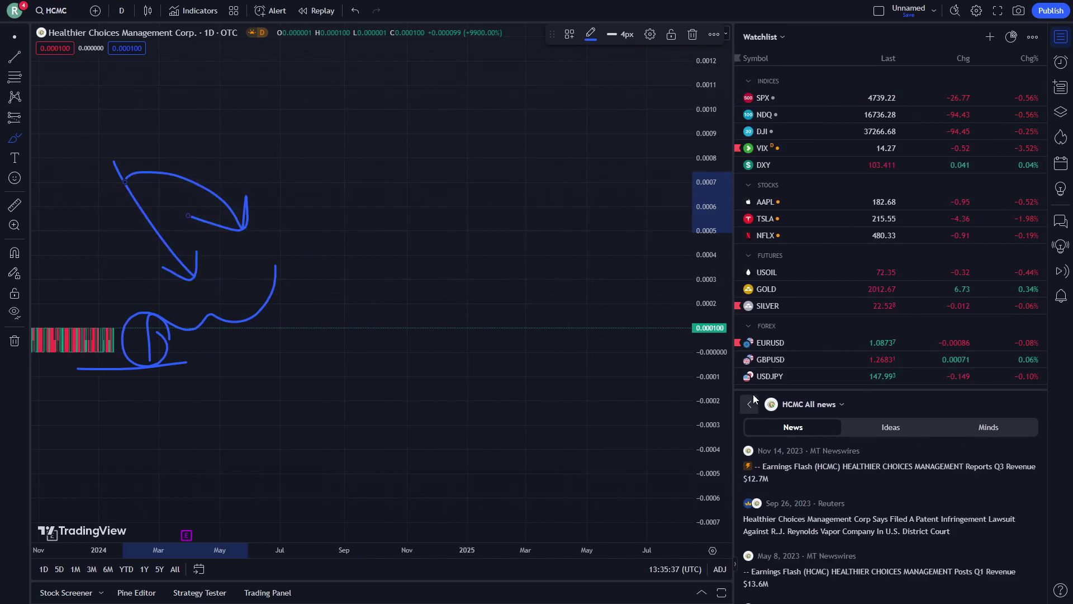
{"action": "scroll", "coordinate": [825, 492], "scroll_direction": "down", "scroll_amount": 2}
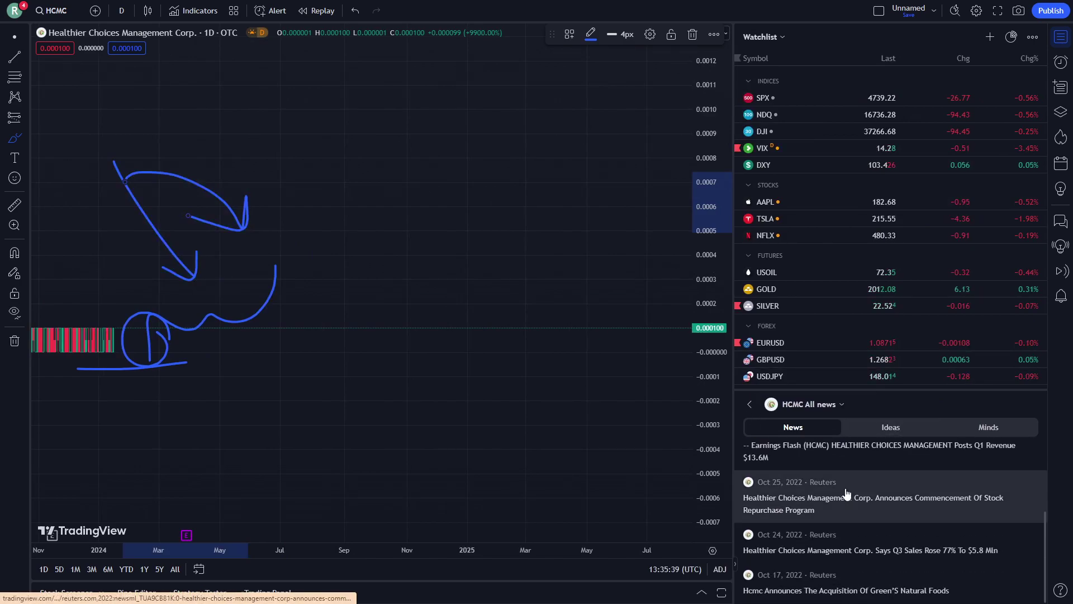
{"action": "scroll", "coordinate": [880, 470], "scroll_direction": "up", "scroll_amount": 2}
{"action": "left_click", "coordinate": [880, 434]}
{"action": "left_click", "coordinate": [808, 426]}
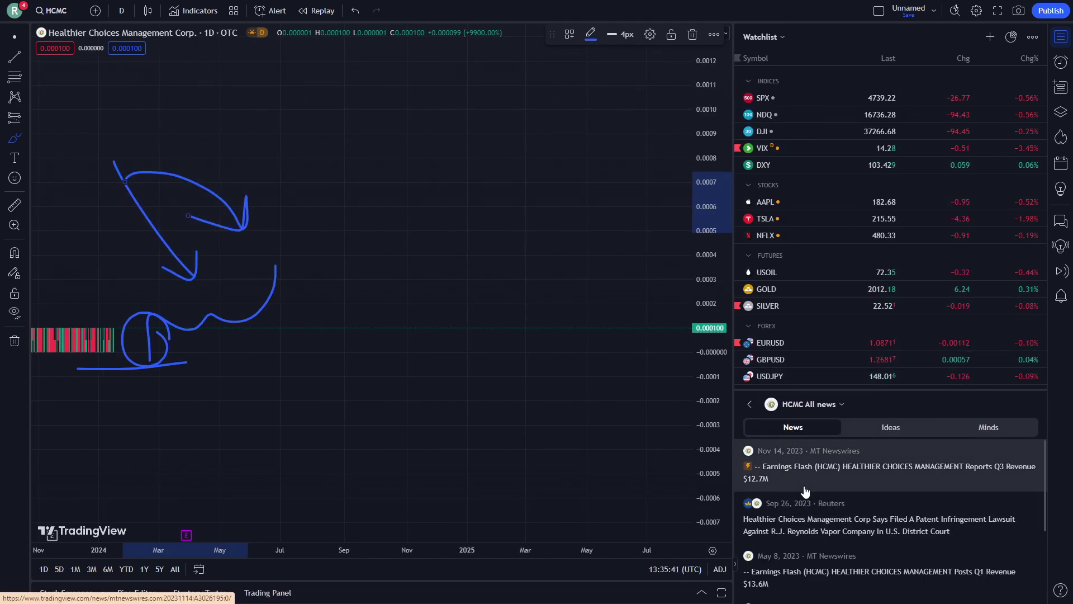
{"action": "left_click", "coordinate": [839, 466]}
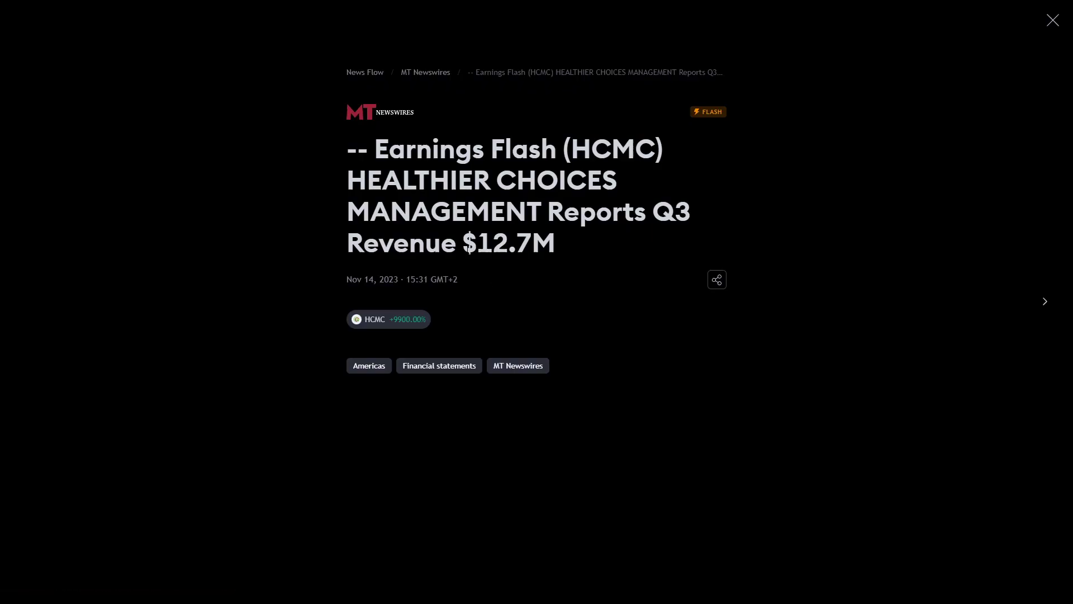
- Close the article, browse HCMC Ideas, and open the 'Healthier Choices Management Corp. +3700%' idea
{"action": "left_click", "coordinate": [896, 313]}
{"action": "left_click", "coordinate": [890, 427]}
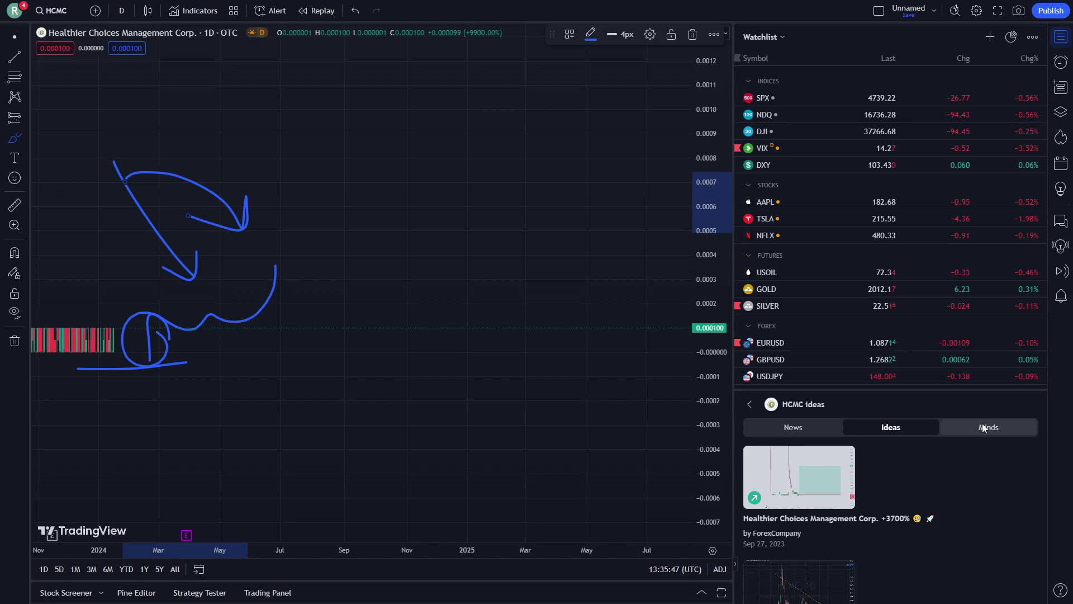
{"action": "scroll", "coordinate": [956, 485], "scroll_direction": "down", "scroll_amount": 3}
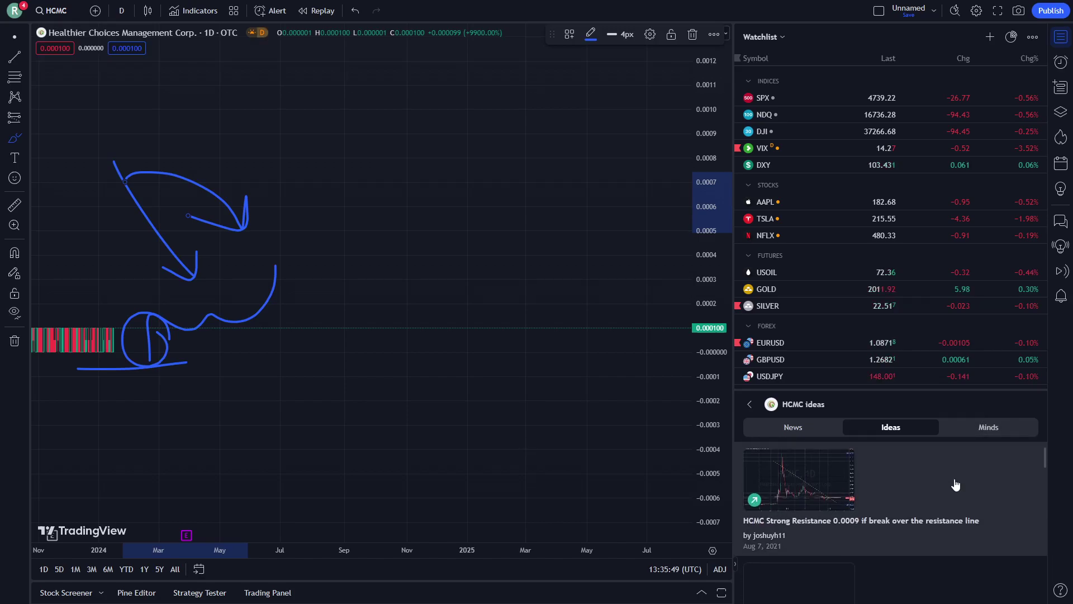
{"action": "scroll", "coordinate": [956, 484], "scroll_direction": "up", "scroll_amount": 3}
{"action": "scroll", "coordinate": [933, 504], "scroll_direction": "down", "scroll_amount": 3}
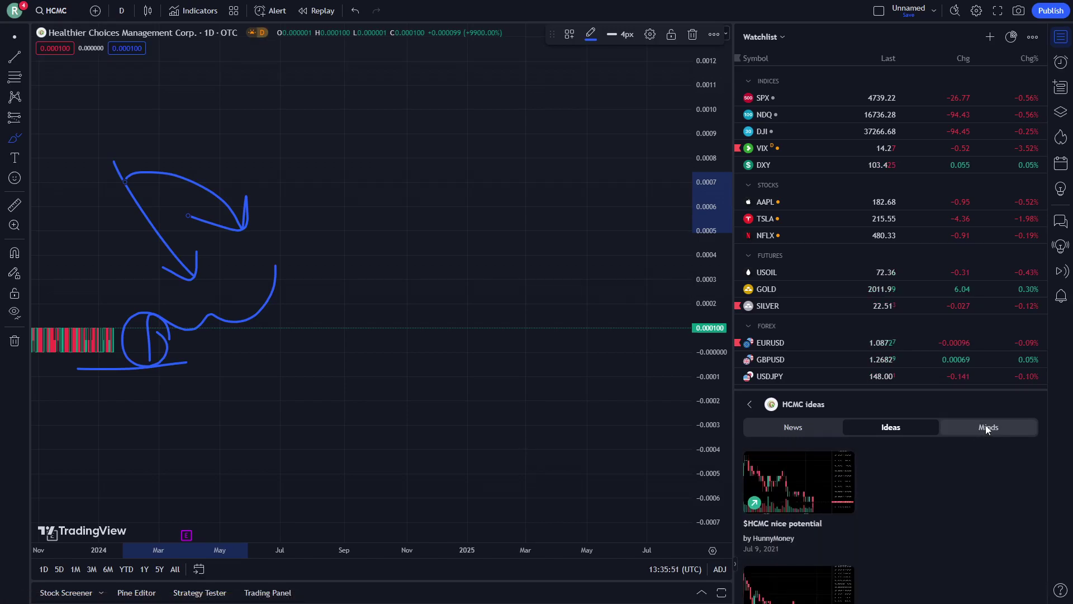
{"action": "left_click", "coordinate": [987, 427]}
{"action": "left_click", "coordinate": [890, 427]}
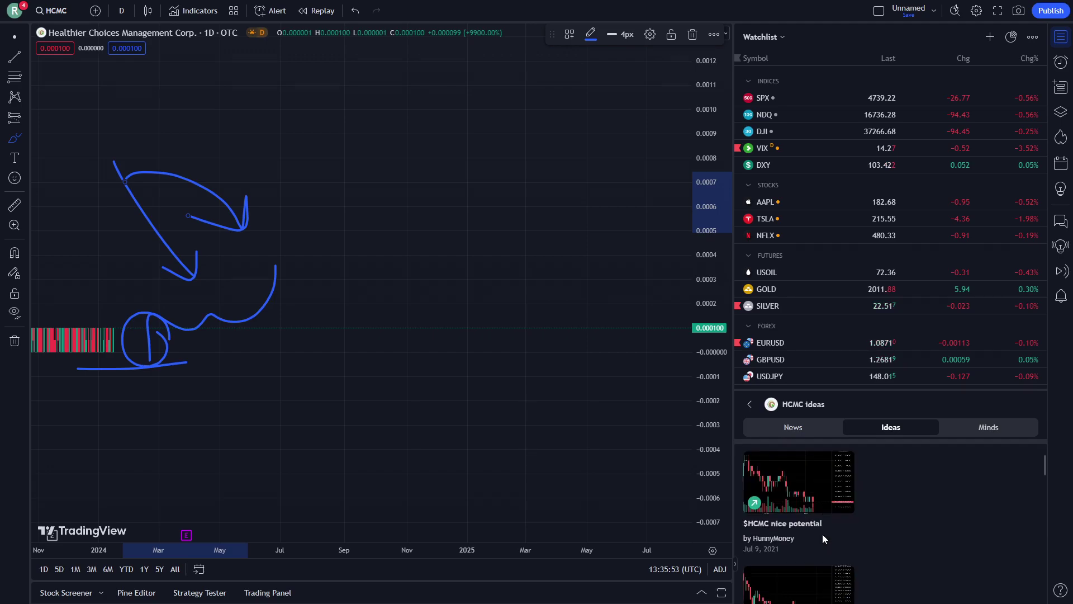
{"action": "scroll", "coordinate": [823, 536], "scroll_direction": "down", "scroll_amount": 5}
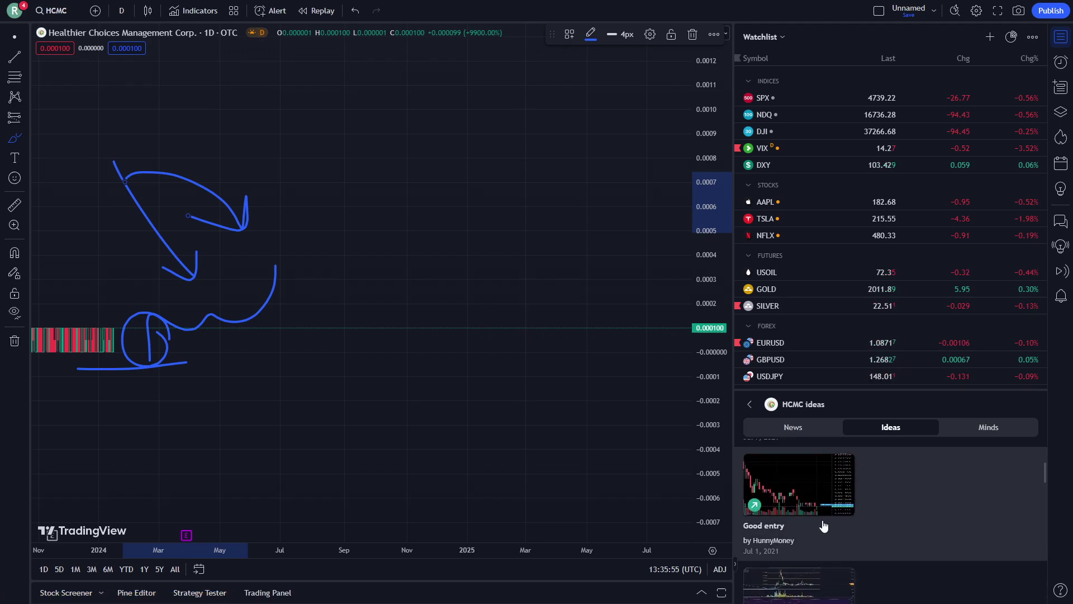
{"action": "scroll", "coordinate": [823, 527], "scroll_direction": "down", "scroll_amount": 4}
{"action": "scroll", "coordinate": [825, 527], "scroll_direction": "up", "scroll_amount": 8}
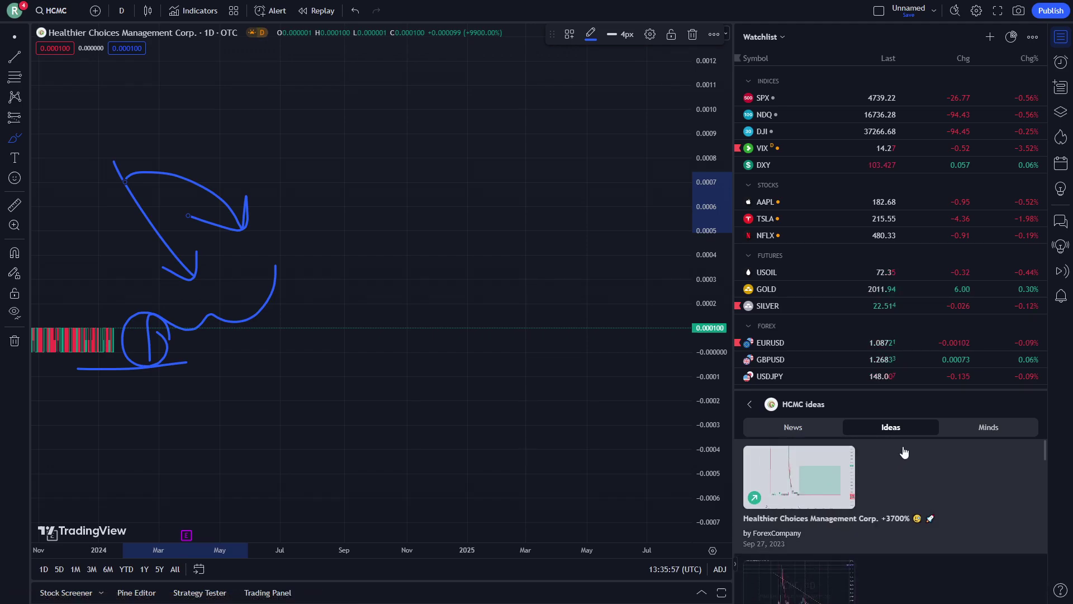
{"action": "scroll", "coordinate": [897, 482], "scroll_direction": "down", "scroll_amount": 4}
{"action": "scroll", "coordinate": [880, 486], "scroll_direction": "up", "scroll_amount": 4}
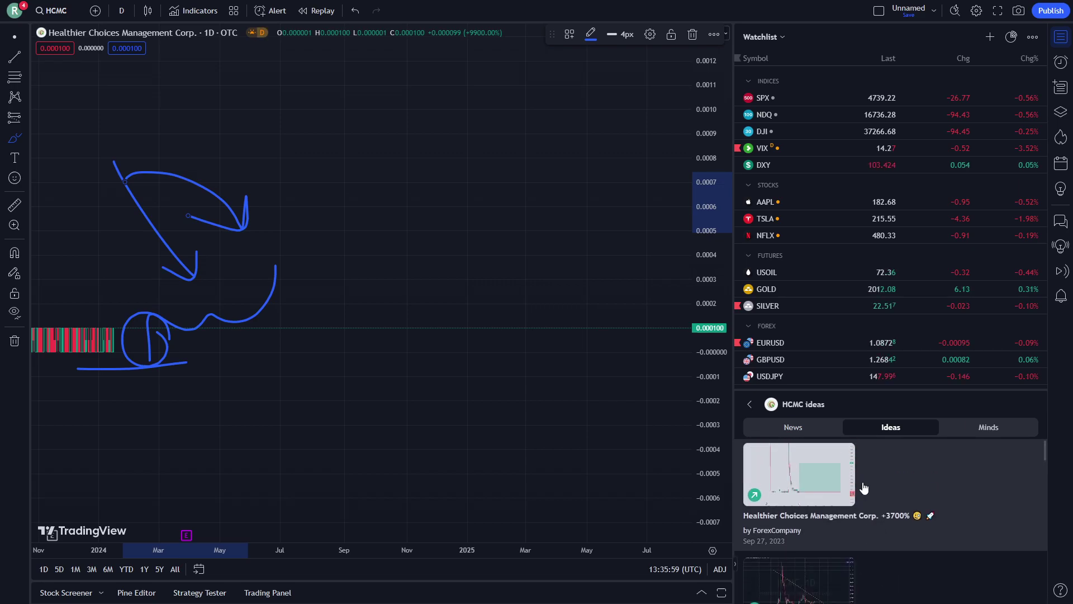
{"action": "left_click", "coordinate": [840, 482]}
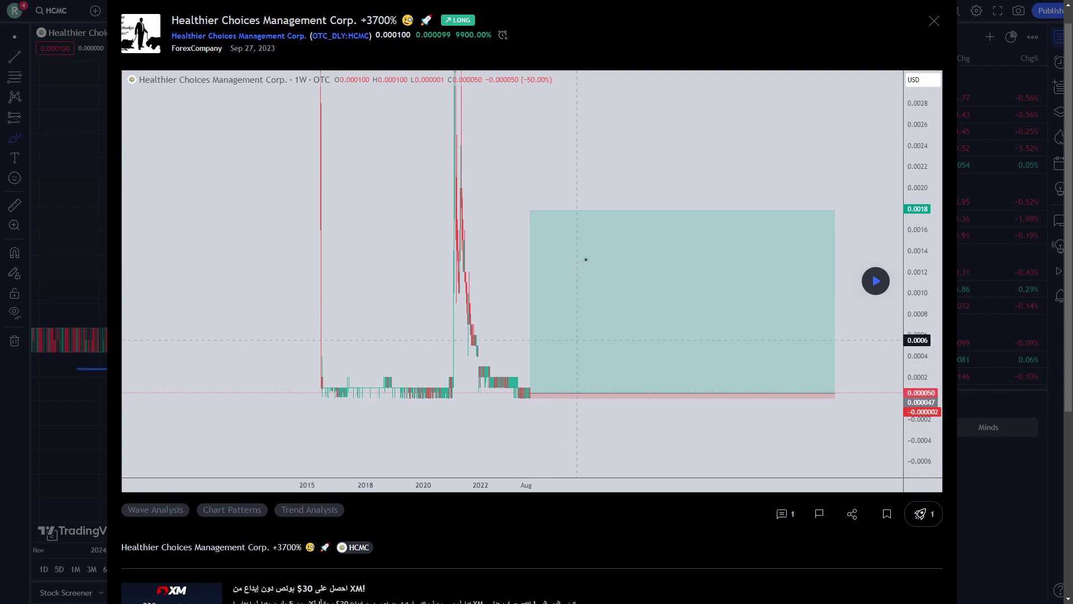
- Close the idea and watchlist panel, then brush a long curve descending toward -0.0005
{"action": "left_click", "coordinate": [937, 24]}
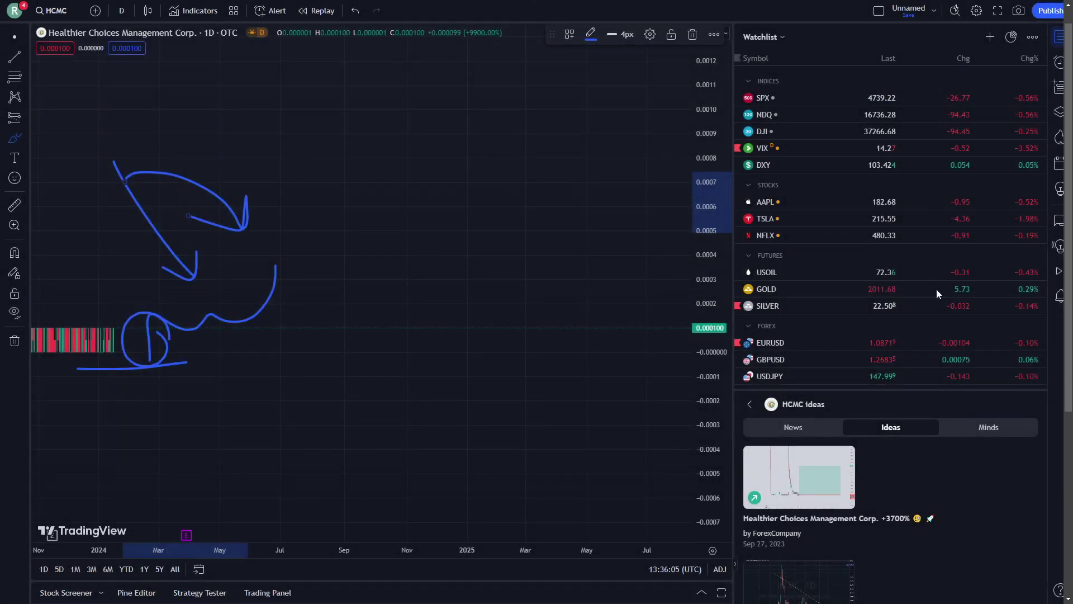
{"action": "left_click", "coordinate": [975, 422]}
{"action": "left_click", "coordinate": [793, 427]}
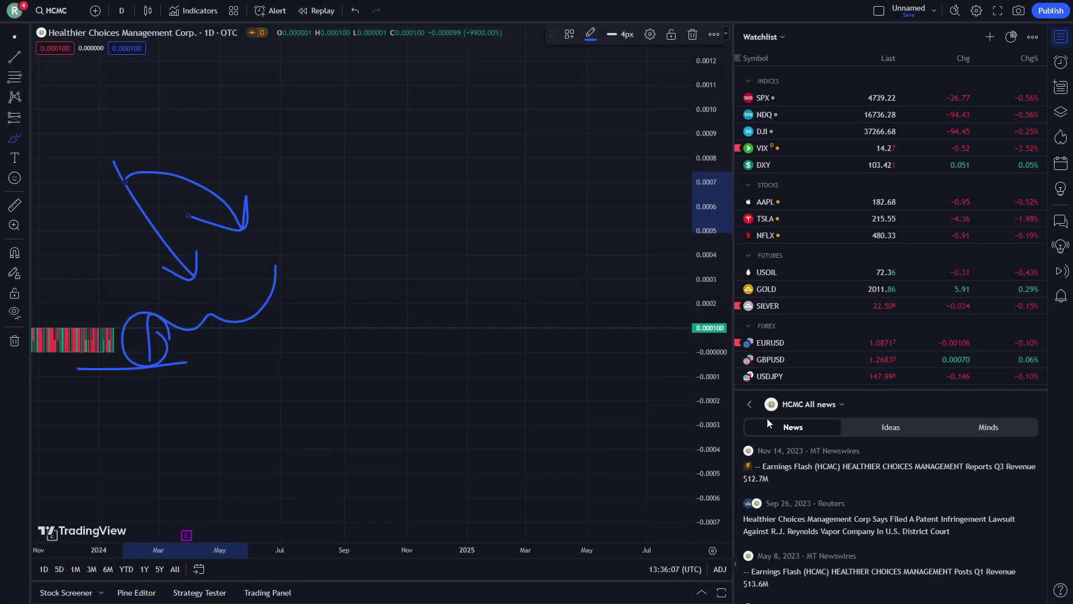
{"action": "left_click", "coordinate": [750, 403]}
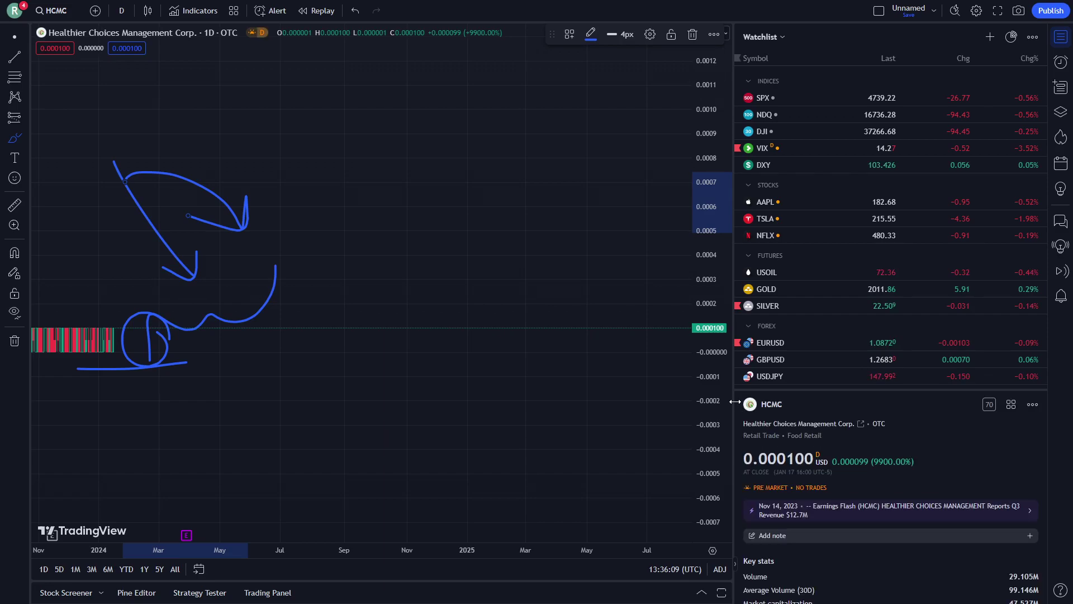
{"action": "left_click", "coordinate": [1061, 36]}
{"action": "left_click_drag", "start_coordinate": [574, 329], "coordinate": [767, 467]}
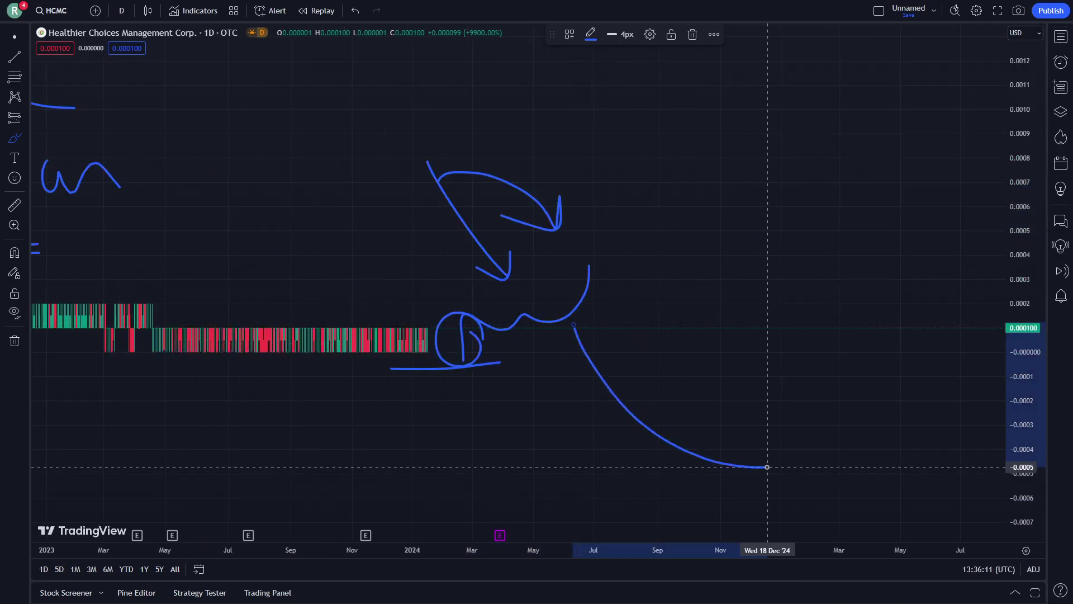